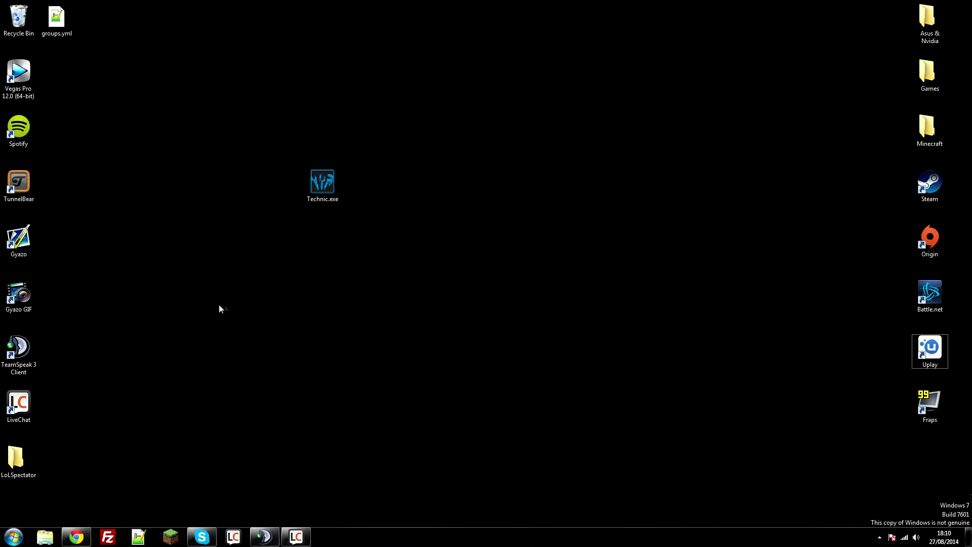
Switch to Chrome, search Google for Tekkit and open the Technic Platform's Tekkit page.
{"action": "left_click", "coordinate": [76, 536]}
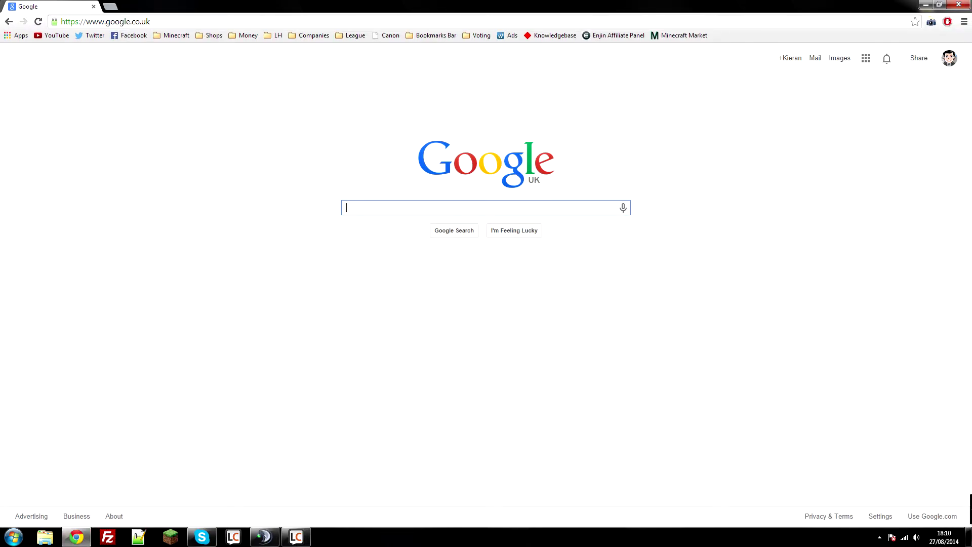
{"action": "type", "text": "T"}
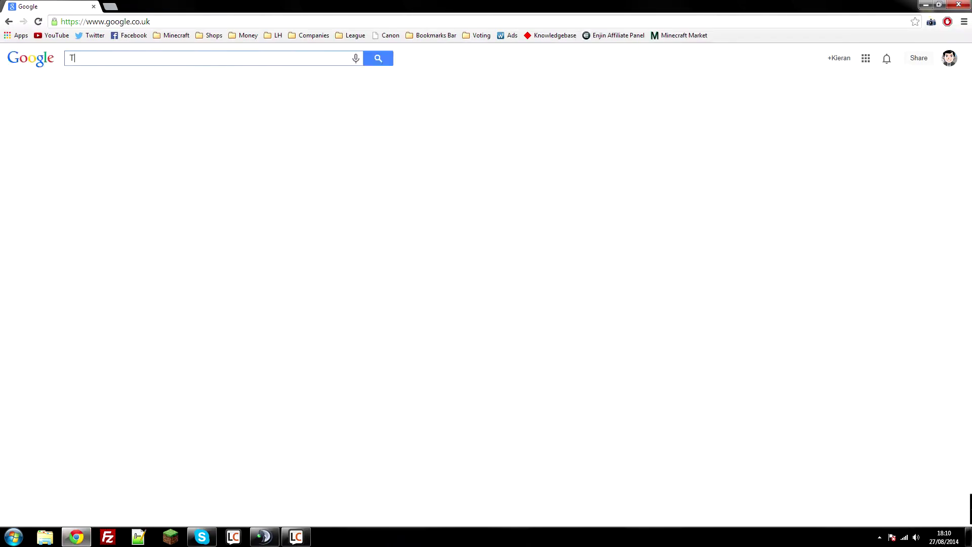
{"action": "type", "text": "ekkit"}
{"action": "key", "text": "Return"}
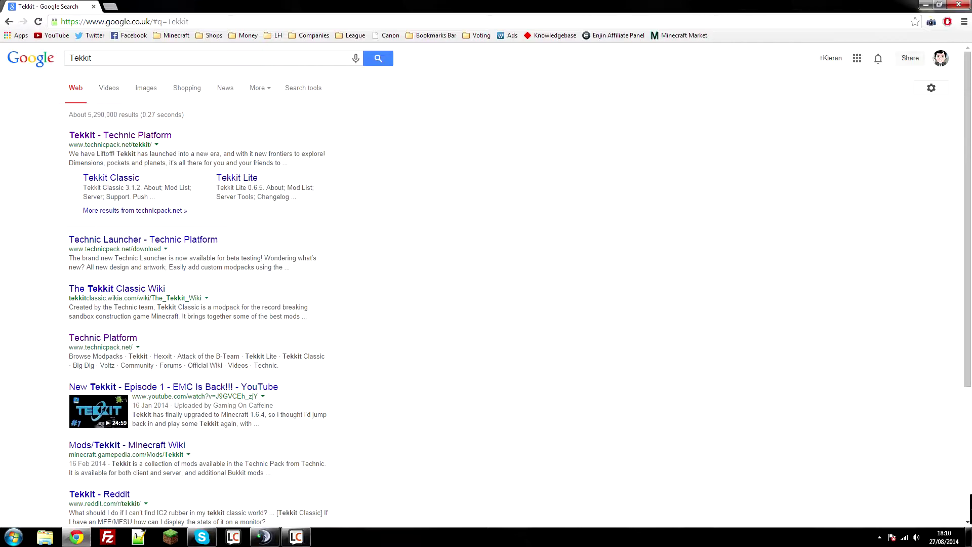
{"action": "left_click", "coordinate": [160, 137]}
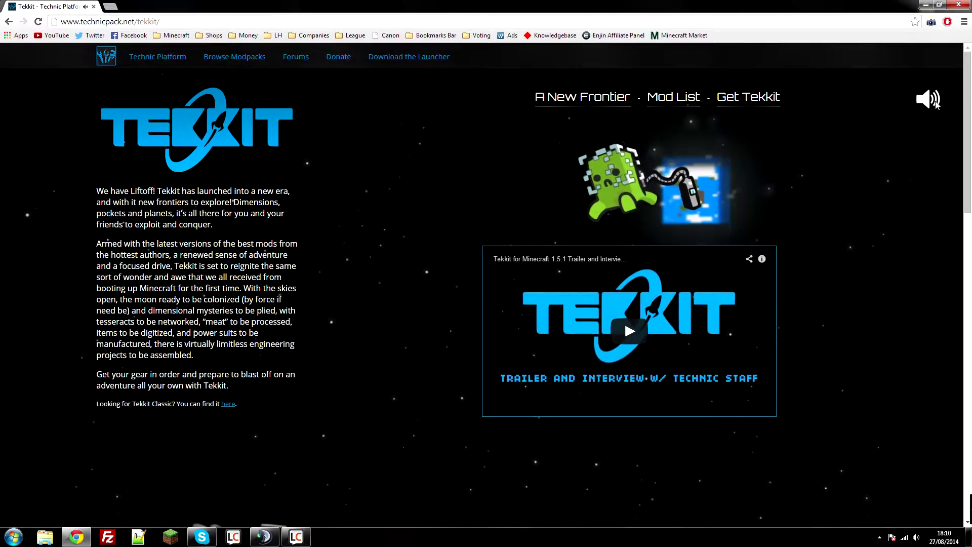
Mute the Tekkit page's sound and go to its Get Tekkit section.
{"action": "left_click", "coordinate": [933, 101]}
{"action": "scroll", "coordinate": [747, 213], "scroll_direction": "down", "scroll_amount": 2}
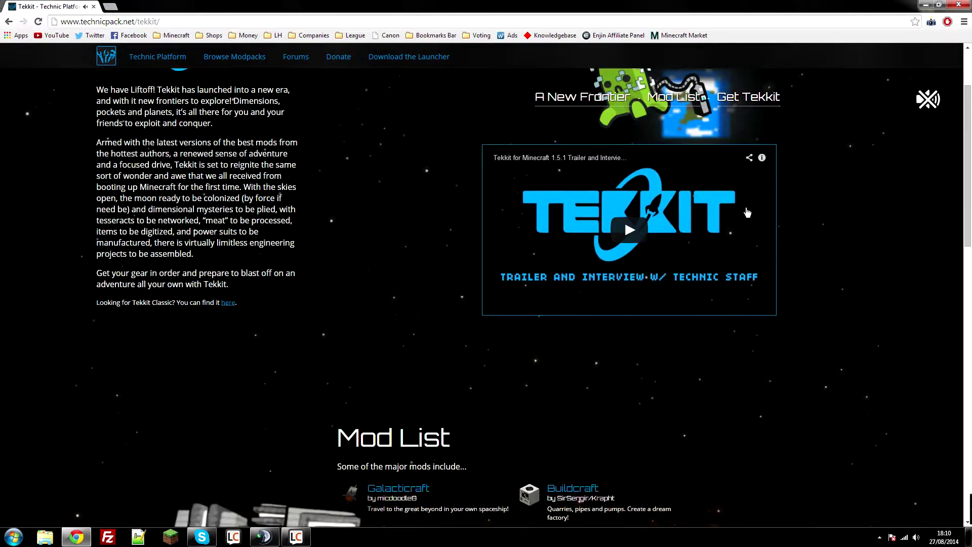
{"action": "scroll", "coordinate": [747, 213], "scroll_direction": "down", "scroll_amount": 12}
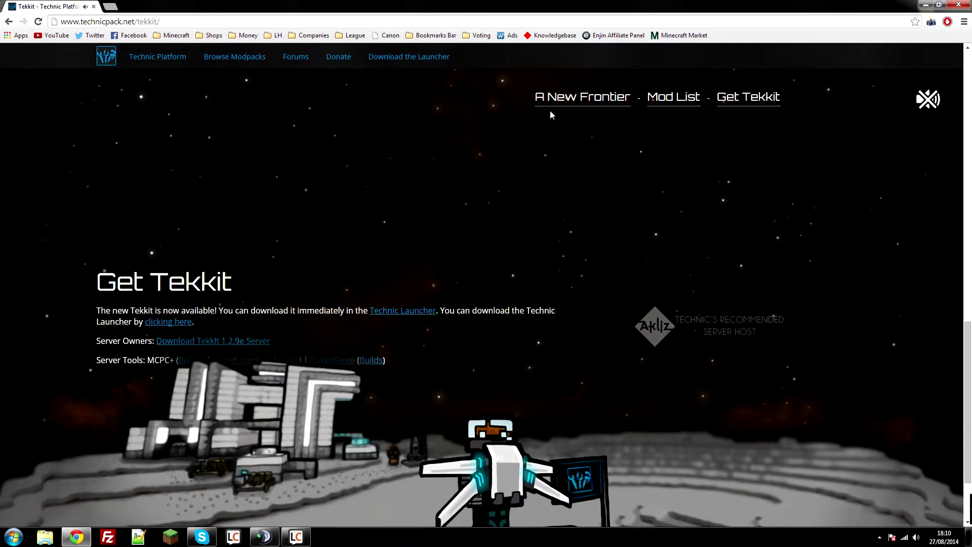
{"action": "scroll", "coordinate": [551, 115], "scroll_direction": "down", "scroll_amount": 1}
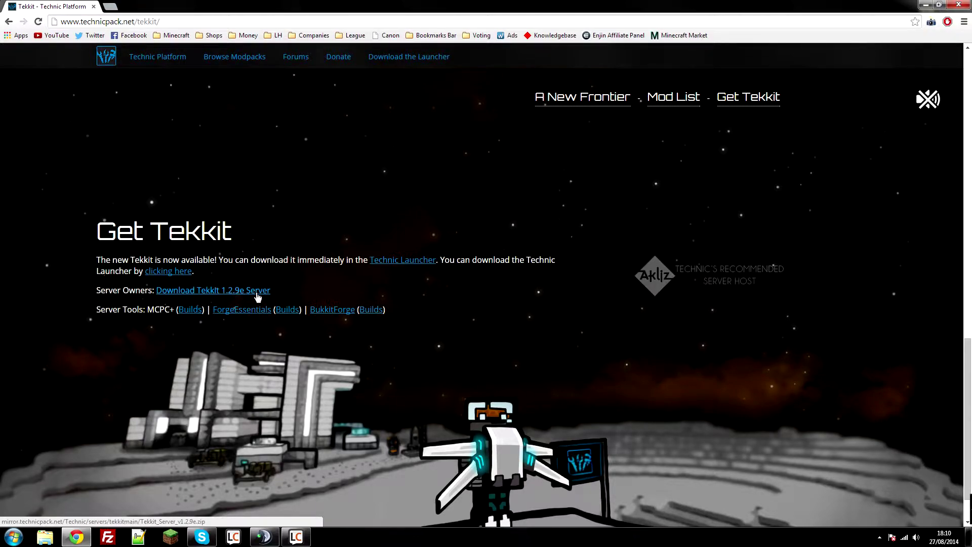
Start the Tekkit 1.2.9e Server download, cancel saving it and close the browser.
{"action": "left_click", "coordinate": [226, 296]}
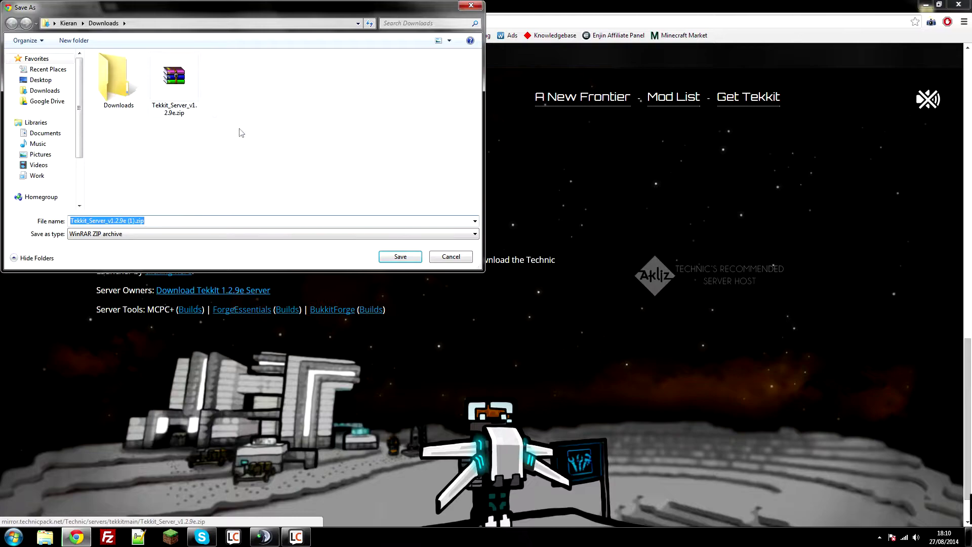
{"action": "left_click", "coordinate": [436, 257]}
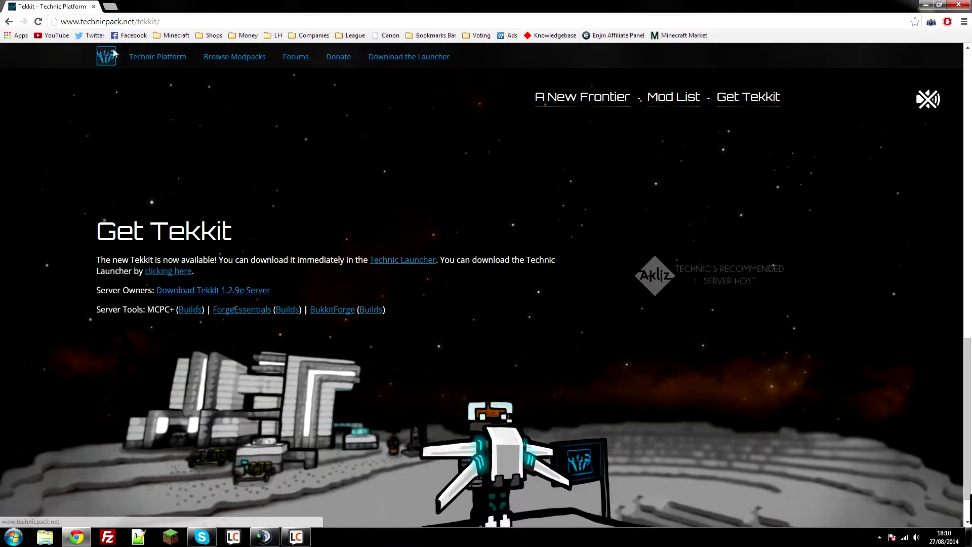
{"action": "left_click", "coordinate": [958, 4]}
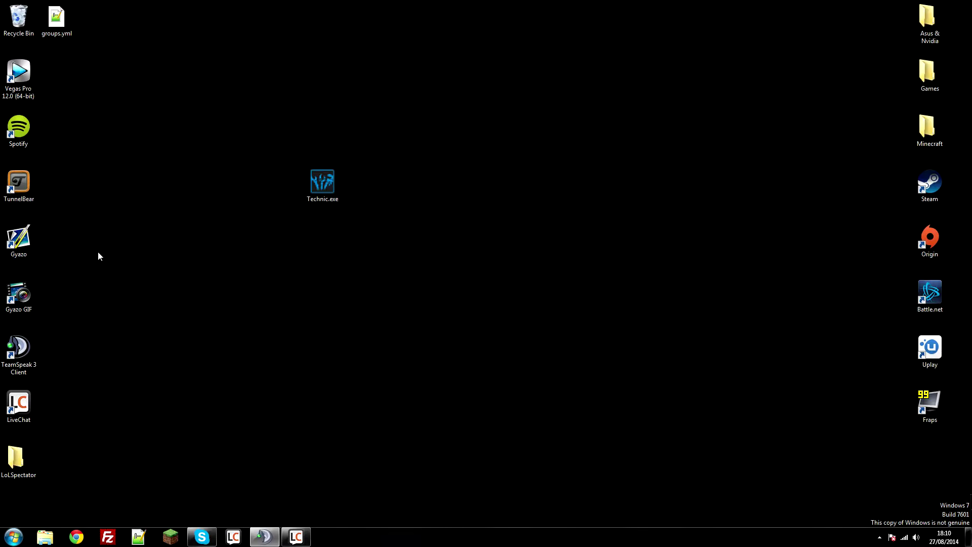
Open the already downloaded Tekkit_Server_v1.2.9e.zip from the Downloads folder in WinRAR.
{"action": "left_click", "coordinate": [54, 539]}
{"action": "left_click", "coordinate": [372, 216]}
{"action": "double_click", "coordinate": [469, 206]}
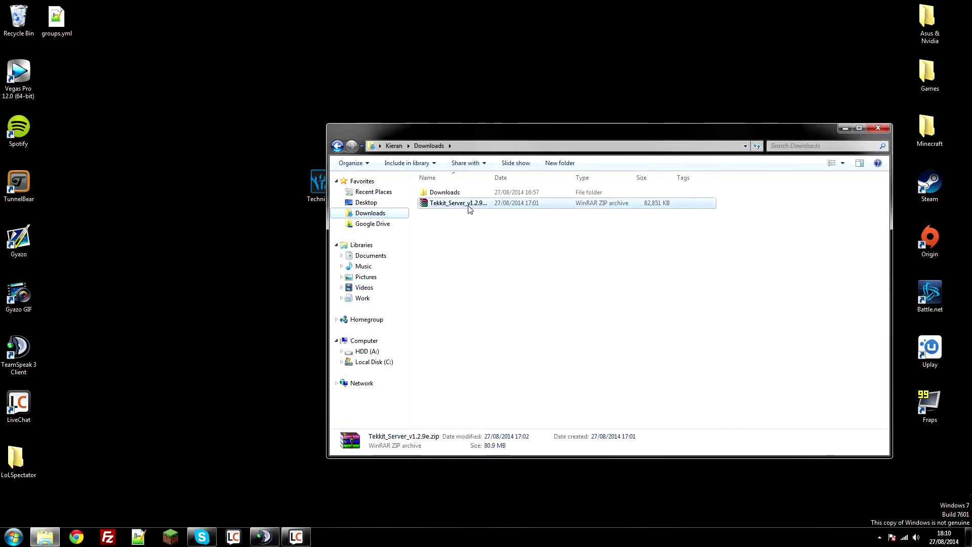
Create a new folder on the desktop named "Tekkit Server for Youtube".
{"action": "left_click", "coordinate": [236, 153]}
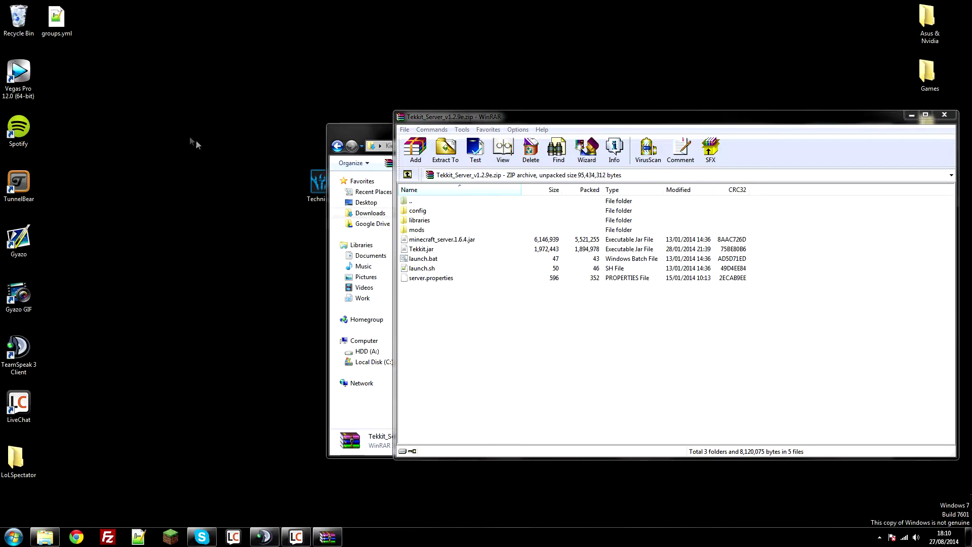
{"action": "right_click", "coordinate": [167, 128]}
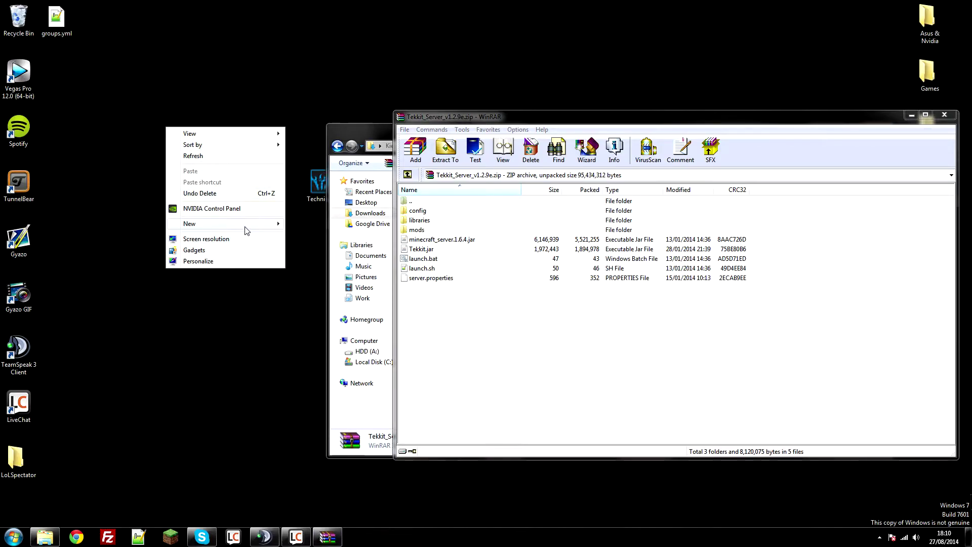
{"action": "mouse_move", "coordinate": [238, 223]}
{"action": "left_click", "coordinate": [313, 229]}
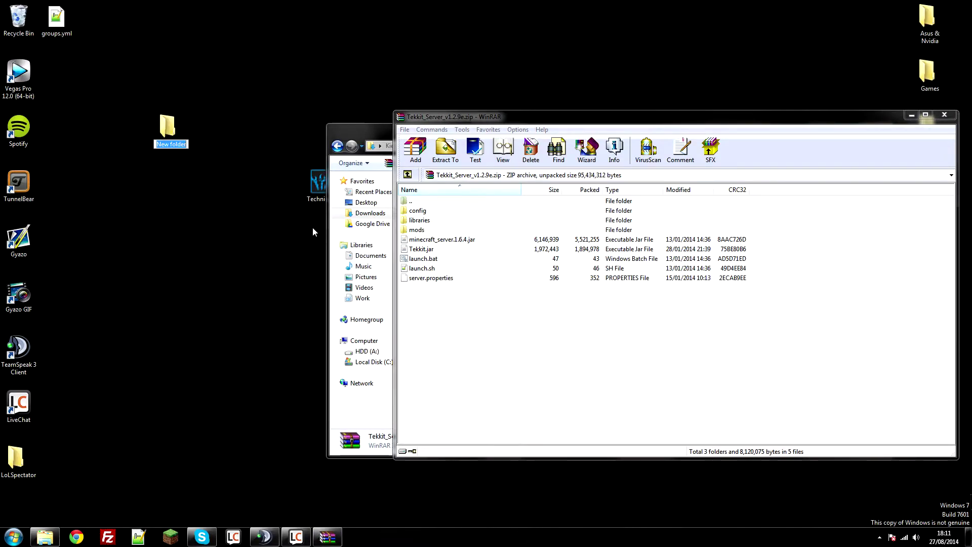
{"action": "type", "text": "Tekkit Server for Youtube"}
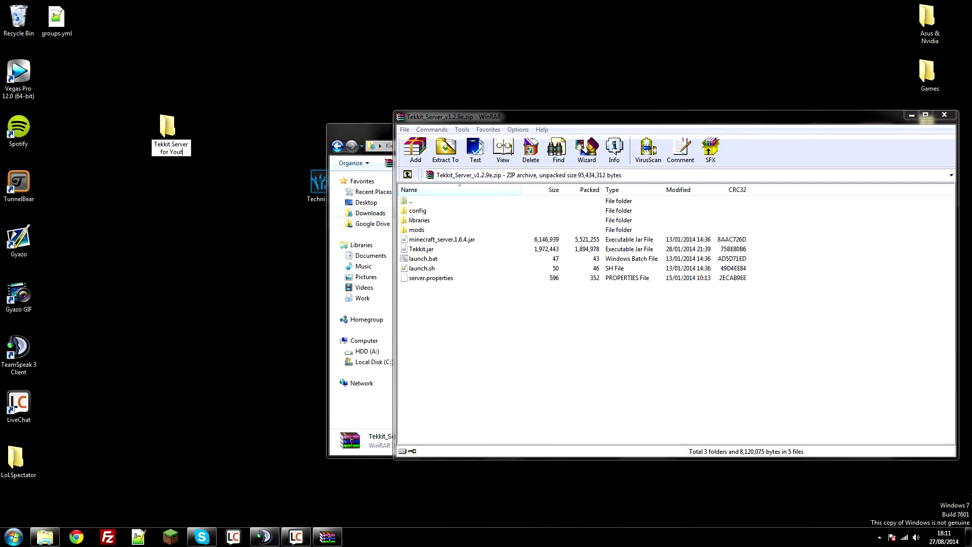
{"action": "key", "text": "Return"}
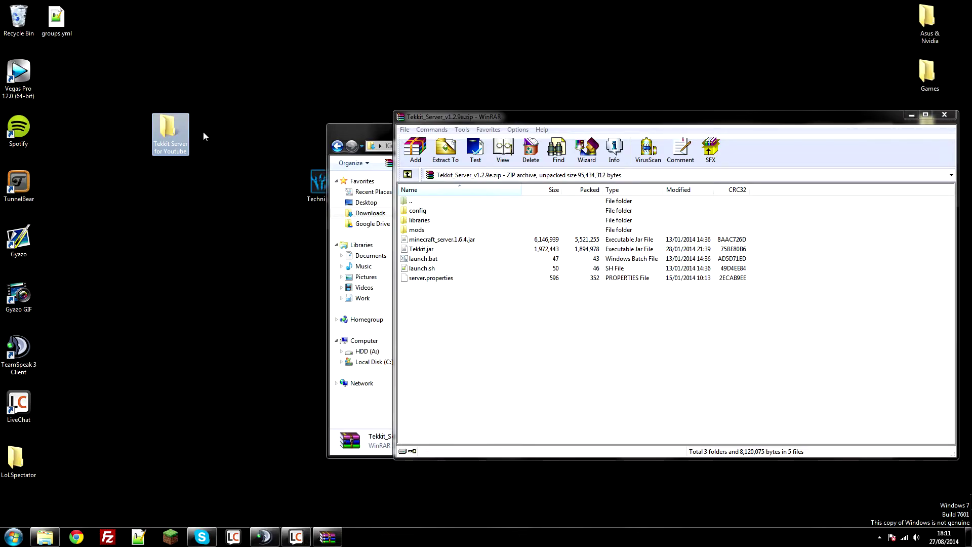
Open the Tekkit Server for Youtube folder and extract all of the archive's files and folders into it.
{"action": "key", "text": "Return"}
{"action": "left_click_drag", "start_coordinate": [469, 151], "coordinate": [252, 99]}
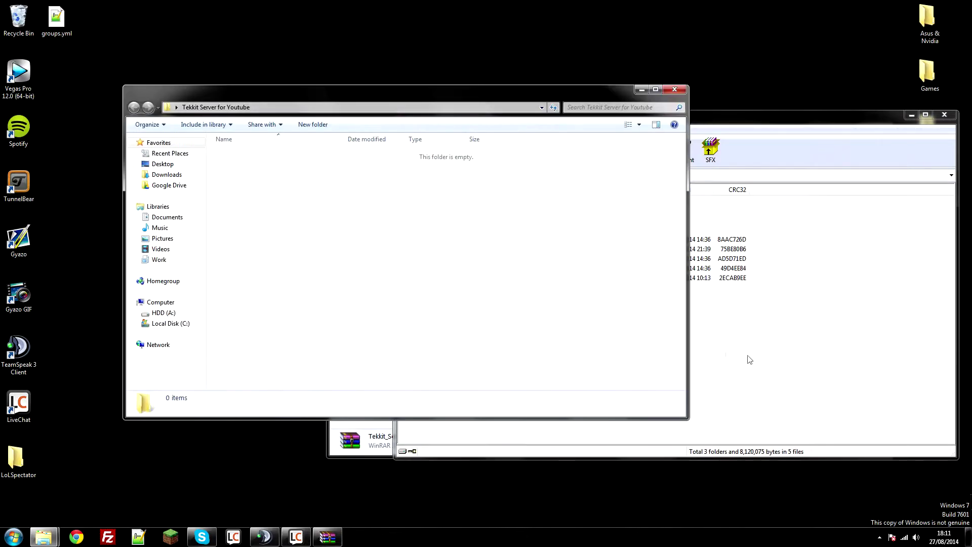
{"action": "left_click", "coordinate": [766, 364]}
{"action": "left_click_drag", "start_coordinate": [437, 296], "coordinate": [424, 223]}
{"action": "left_click_drag", "start_coordinate": [424, 223], "coordinate": [264, 229]}
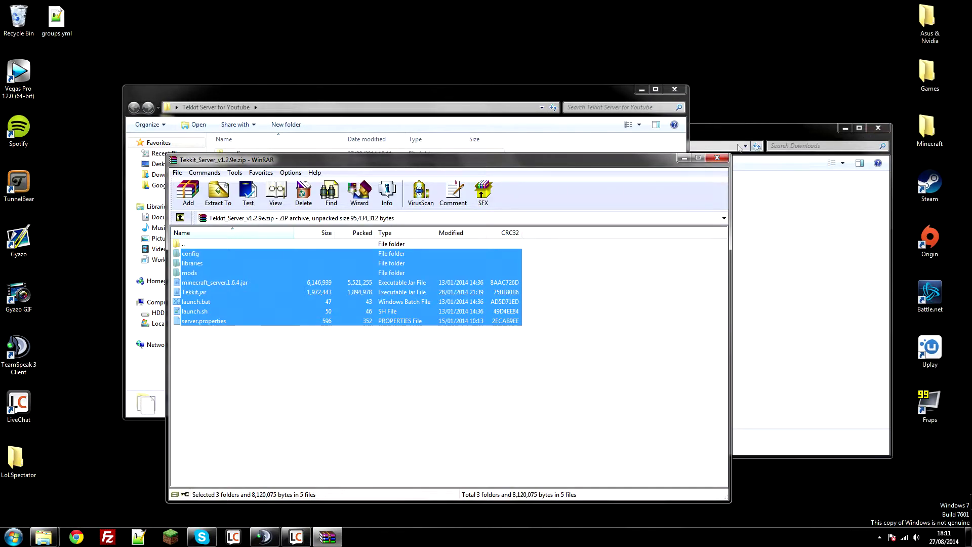
Close the WinRAR archive and the Downloads window, leaving the server folder open.
{"action": "left_click", "coordinate": [717, 158]}
{"action": "left_click", "coordinate": [863, 140]}
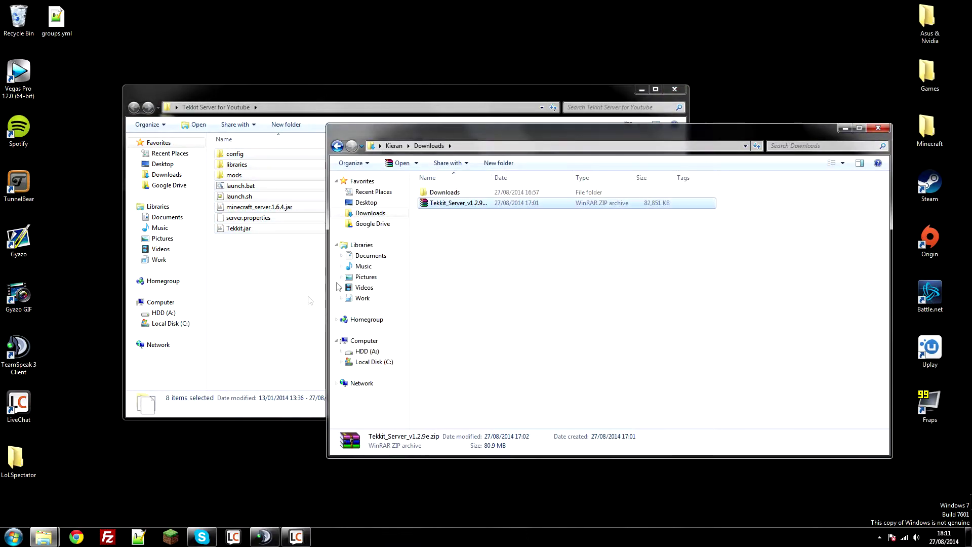
{"action": "left_click", "coordinate": [878, 128]}
{"action": "left_click", "coordinate": [446, 271]}
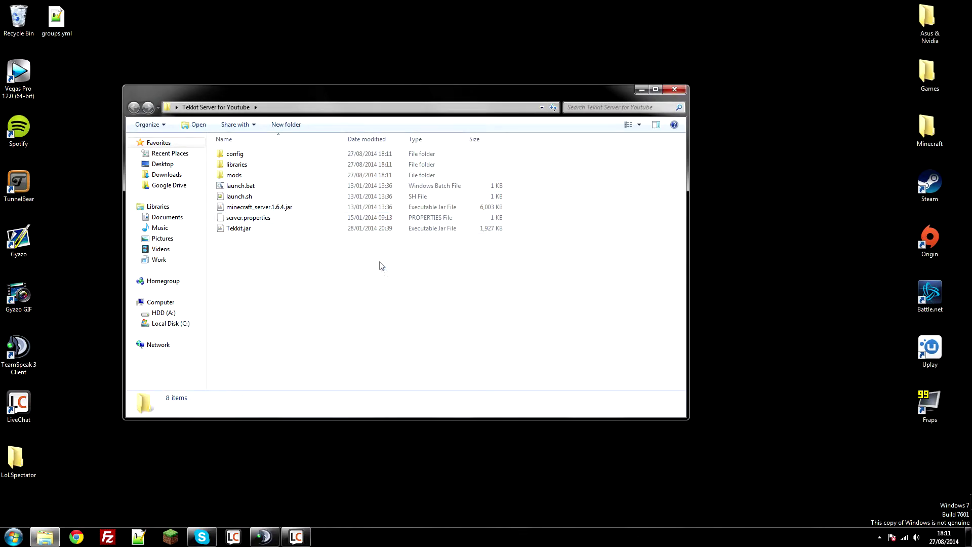
Delete launch.sh from the Tekkit Server for Youtube folder.
{"action": "left_click", "coordinate": [248, 200]}
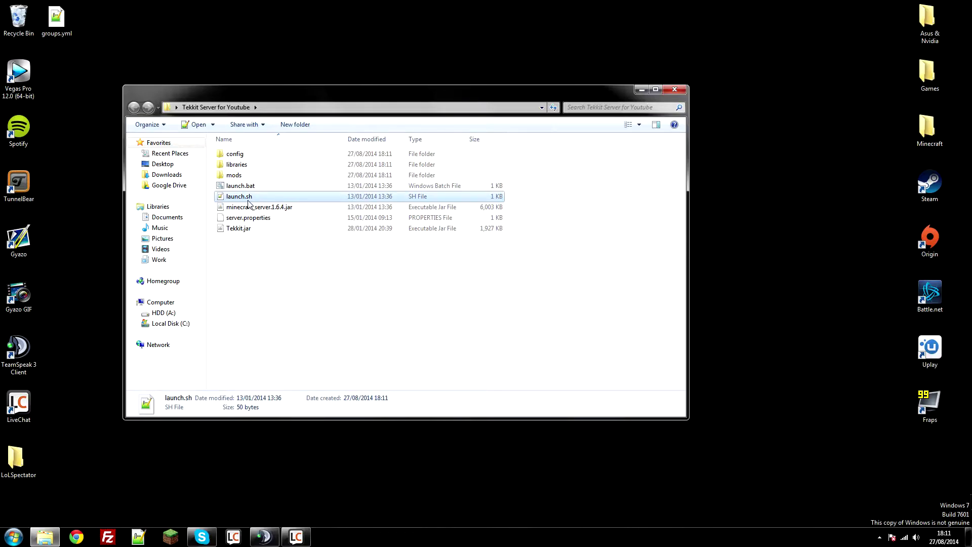
{"action": "key", "text": "Delete"}
{"action": "key", "text": "Return"}
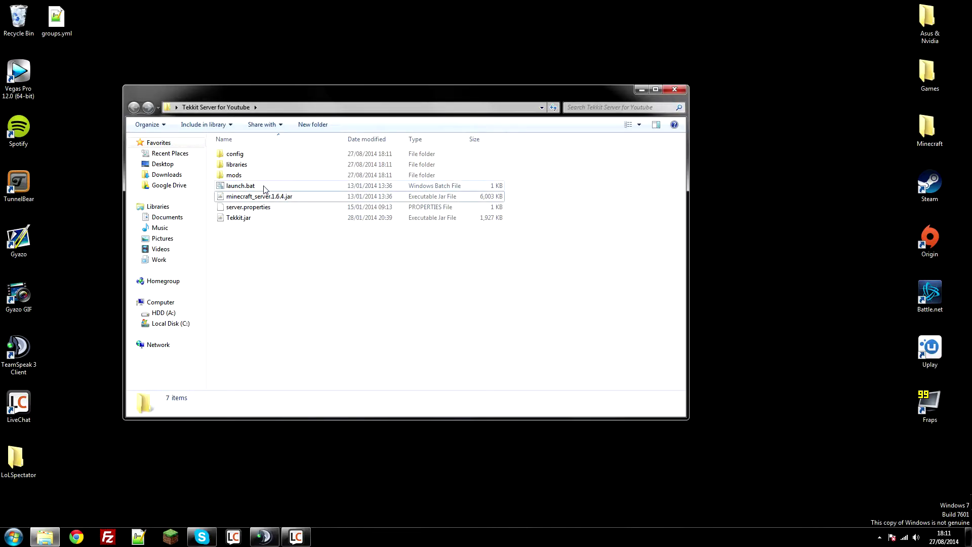
Start the Tekkit server with launch.bat, make its console window taller and check the files generated in the folder.
{"action": "double_click", "coordinate": [263, 190]}
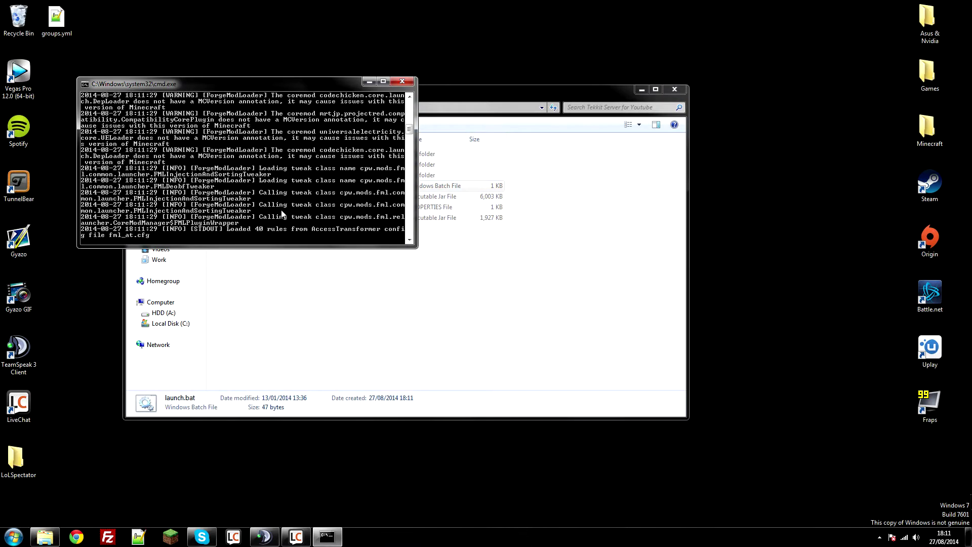
{"action": "left_click_drag", "start_coordinate": [304, 247], "coordinate": [271, 392]}
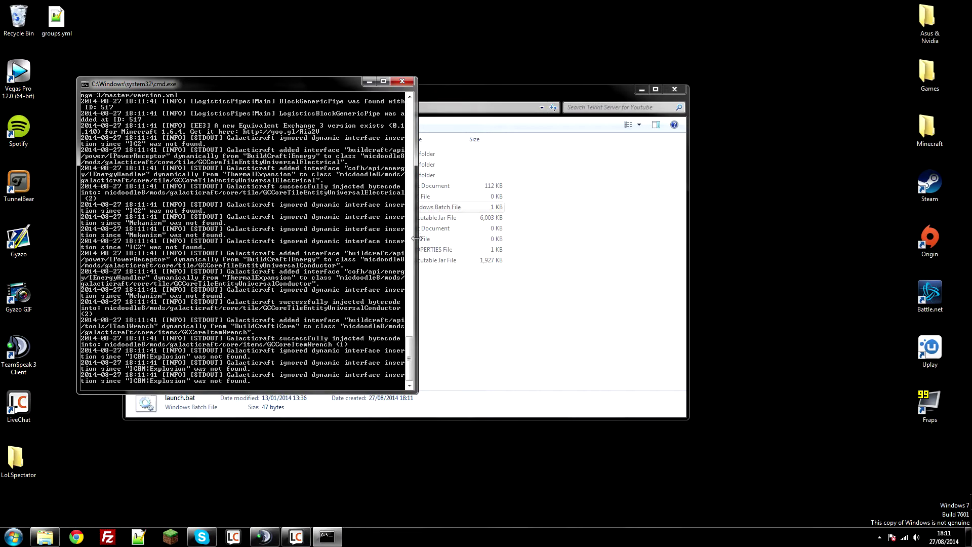
{"action": "left_click", "coordinate": [494, 202]}
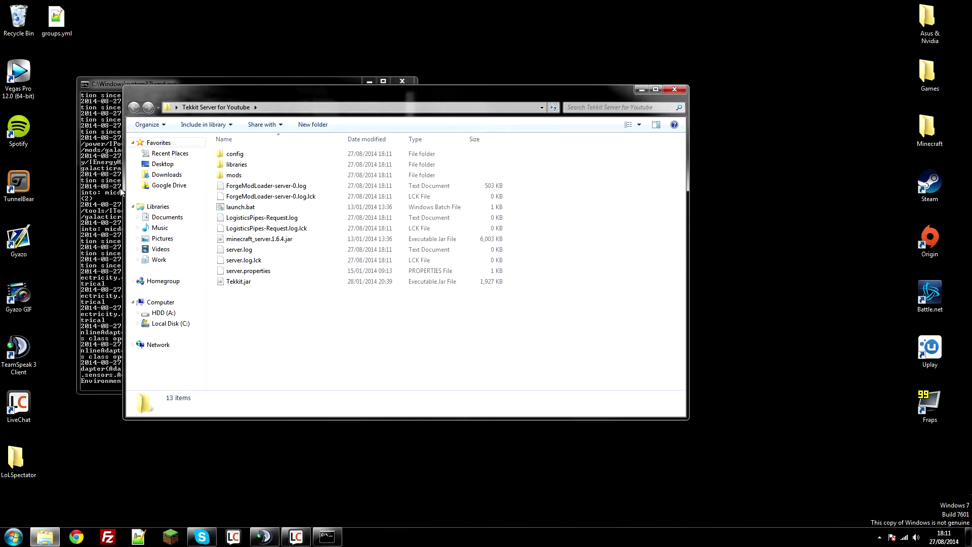
{"action": "left_click", "coordinate": [109, 184]}
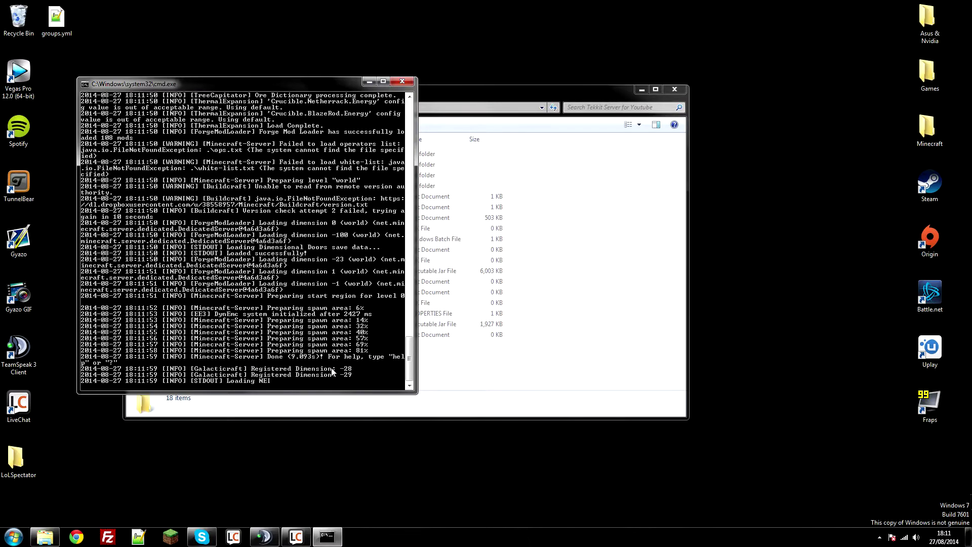
{"action": "left_click_drag", "start_coordinate": [409, 364], "coordinate": [388, 367]}
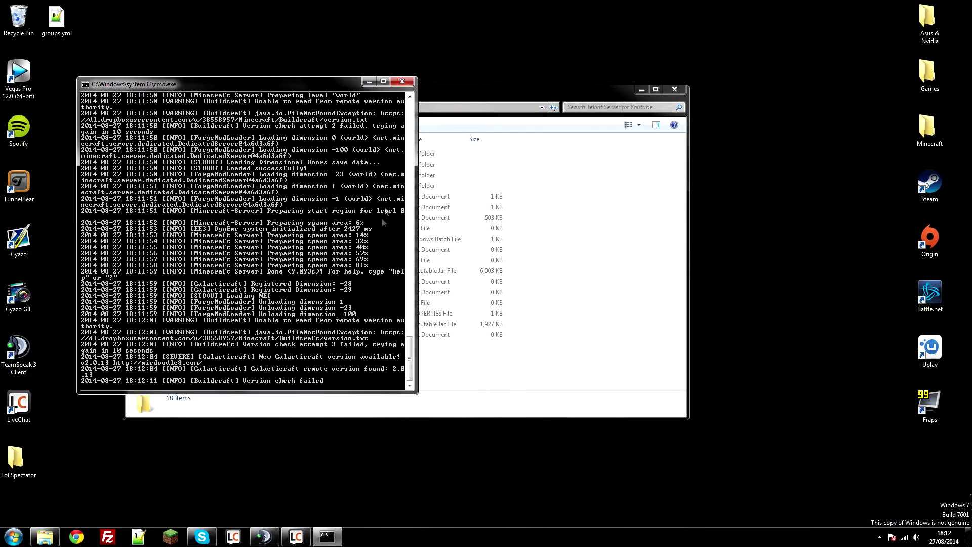
Close the server folder window and move the running server console aside to uncover the desktop shortcuts.
{"action": "left_click", "coordinate": [581, 97]}
{"action": "left_click", "coordinate": [674, 90]}
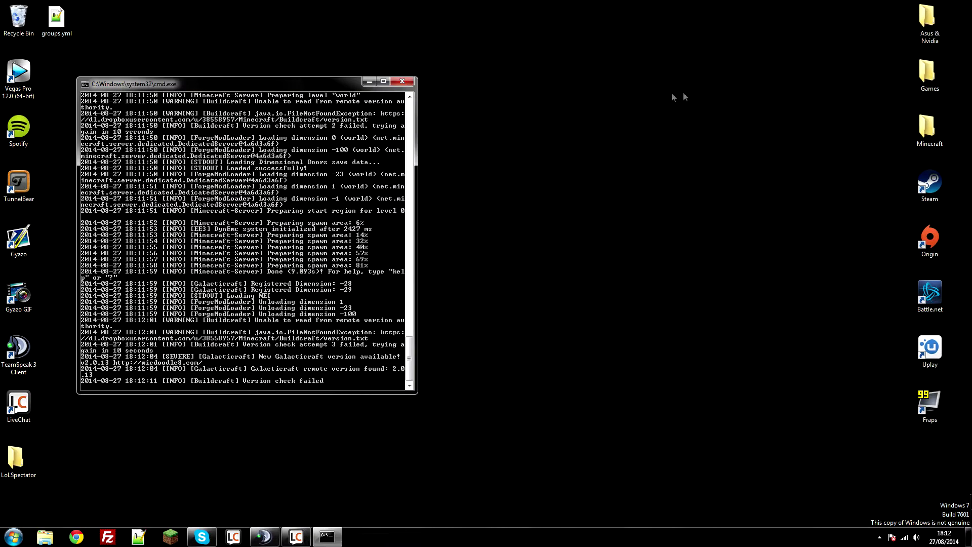
{"action": "left_click_drag", "start_coordinate": [747, 47], "coordinate": [800, 49]}
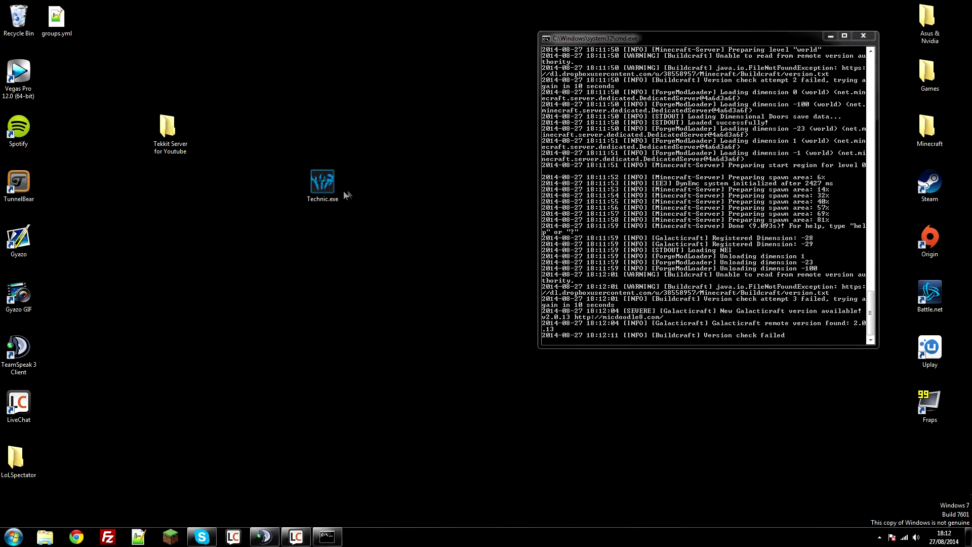
Launch Technic.exe from the desktop and select the Tekkit modpack in the Technic Launcher.
{"action": "double_click", "coordinate": [323, 184]}
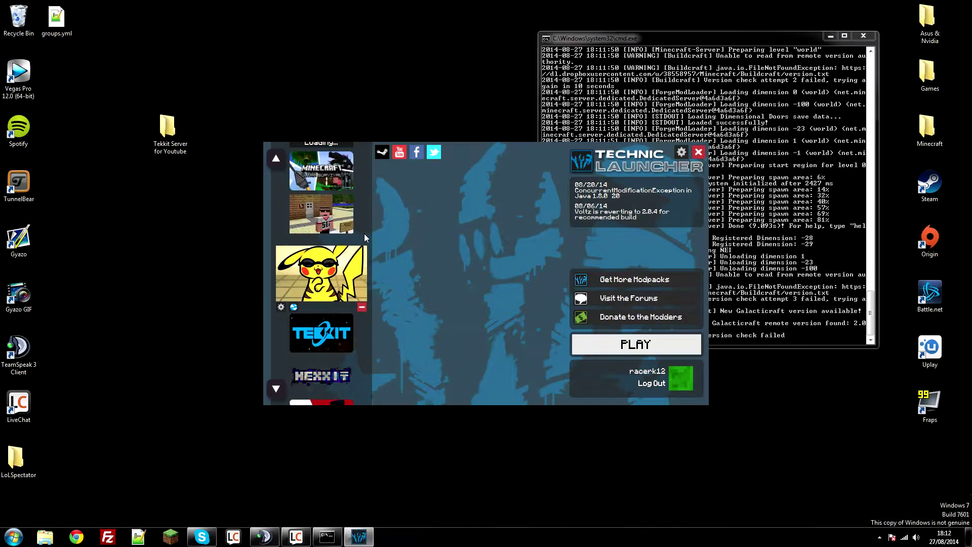
{"action": "left_click", "coordinate": [340, 322]}
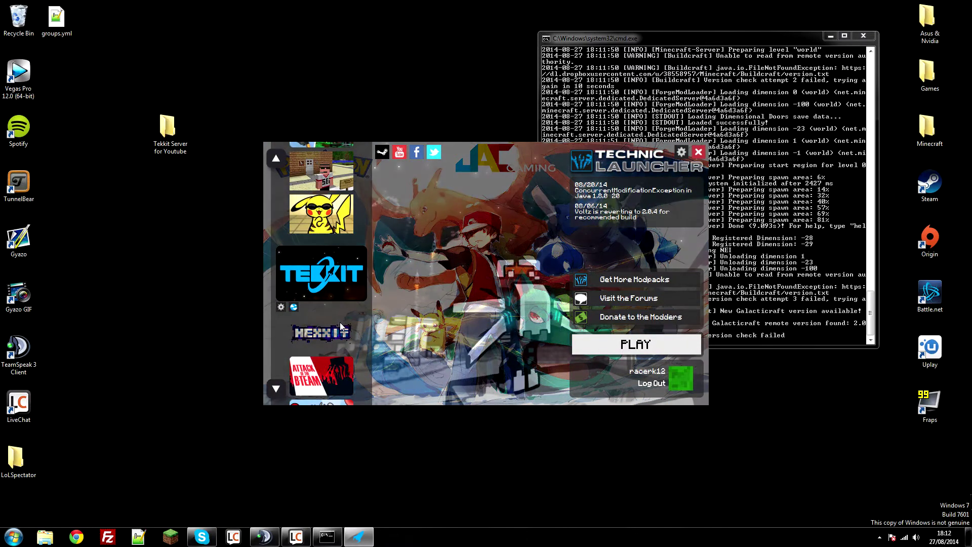
Review the builds available under manual selection in the Tekkit options, restore "Always use recommended builds" and close the options.
{"action": "left_click", "coordinate": [281, 306]}
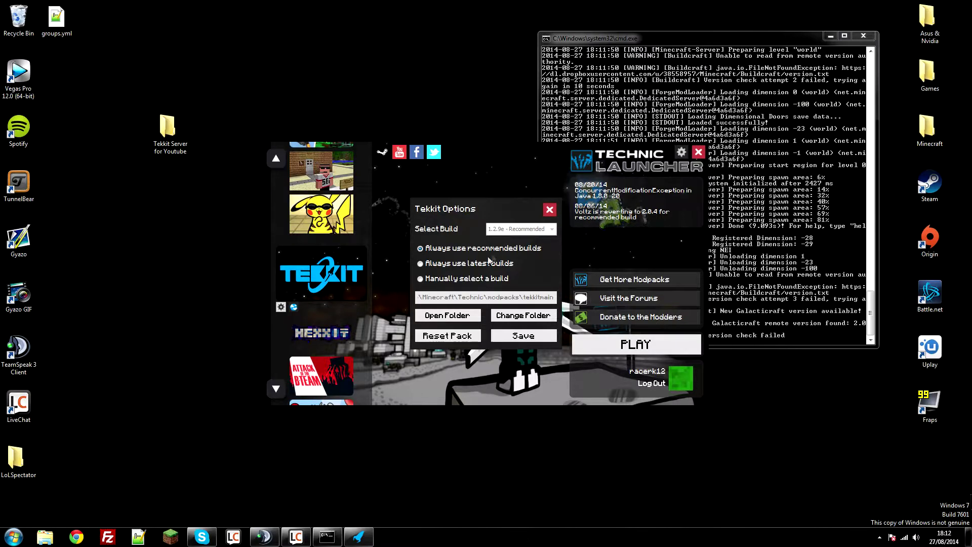
{"action": "left_click", "coordinate": [480, 279]}
{"action": "left_click", "coordinate": [520, 231]}
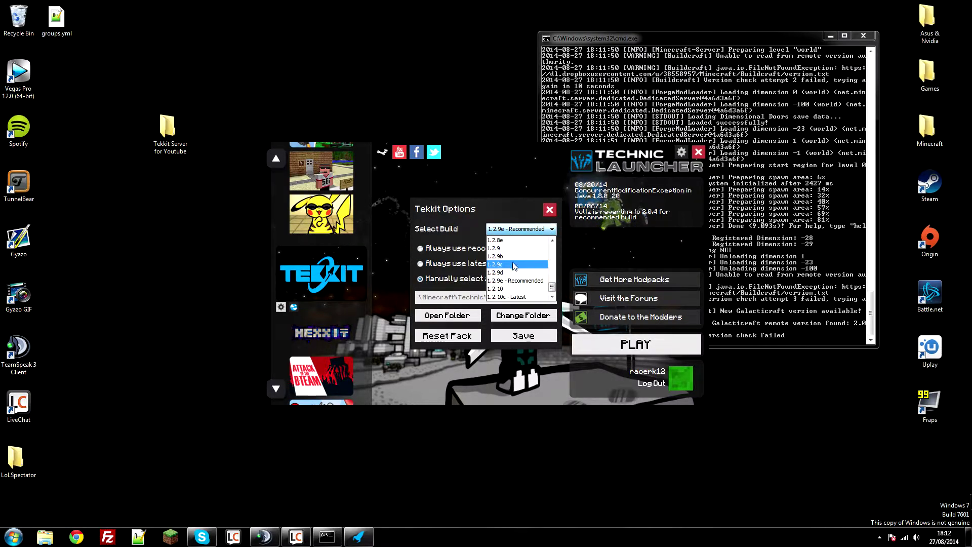
{"action": "left_click", "coordinate": [473, 214]}
{"action": "left_click", "coordinate": [450, 249]}
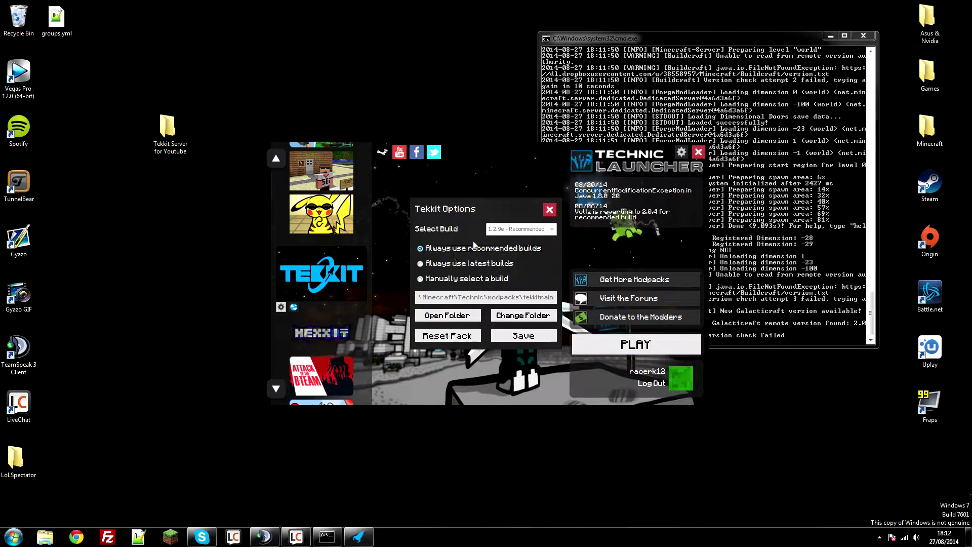
{"action": "left_click", "coordinate": [550, 209]}
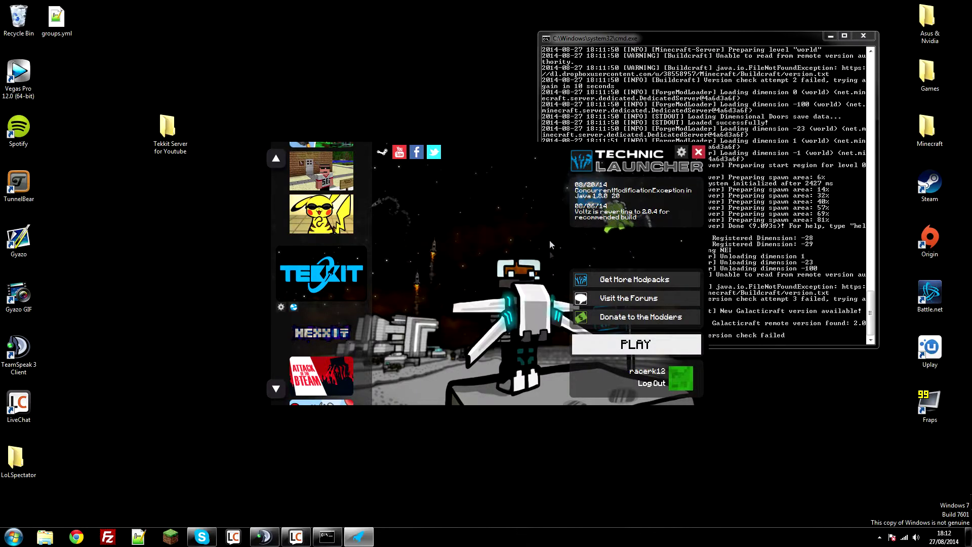
Launch the selected Tekkit modpack and open Minecraft's multiplayer server list once the game has loaded.
{"action": "left_click", "coordinate": [593, 342]}
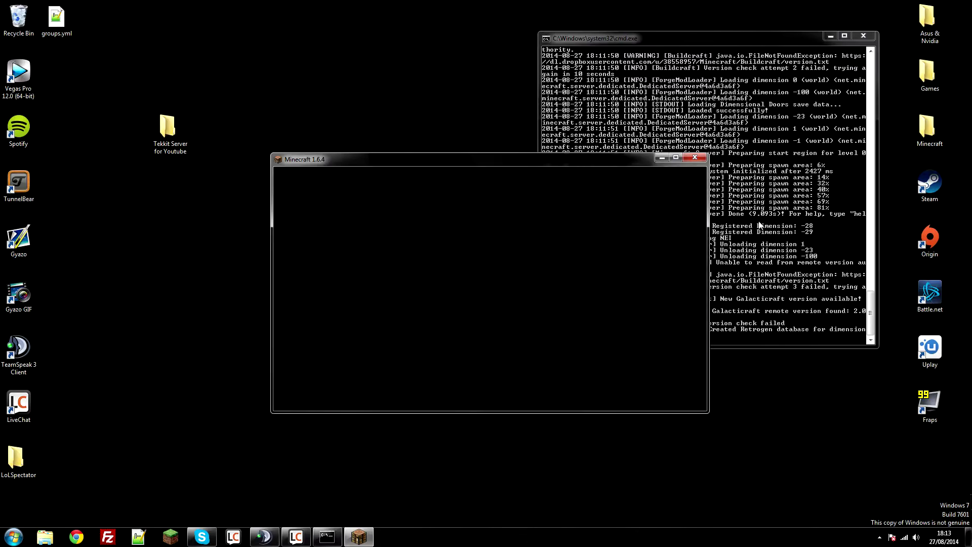
{"action": "left_click", "coordinate": [759, 226]}
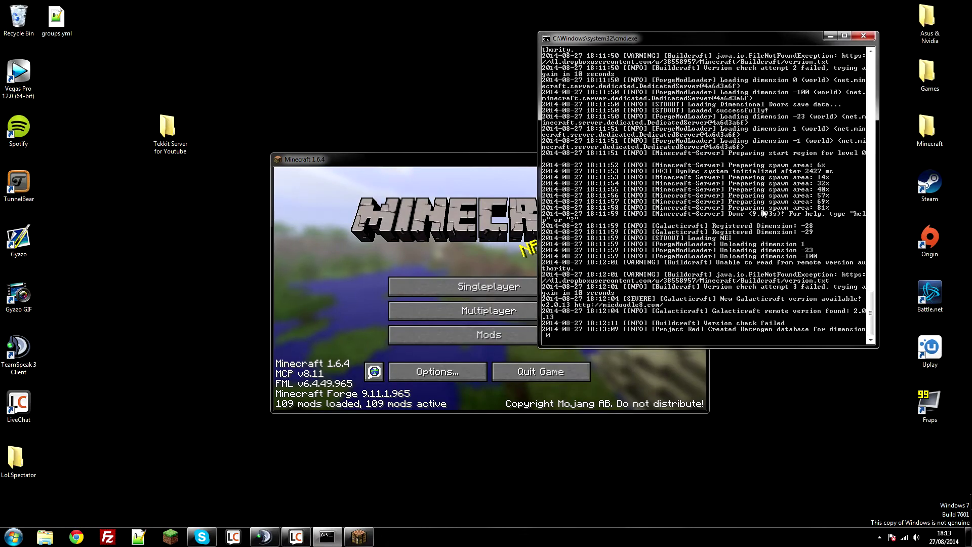
{"action": "left_click", "coordinate": [335, 253]}
{"action": "left_click", "coordinate": [419, 310]}
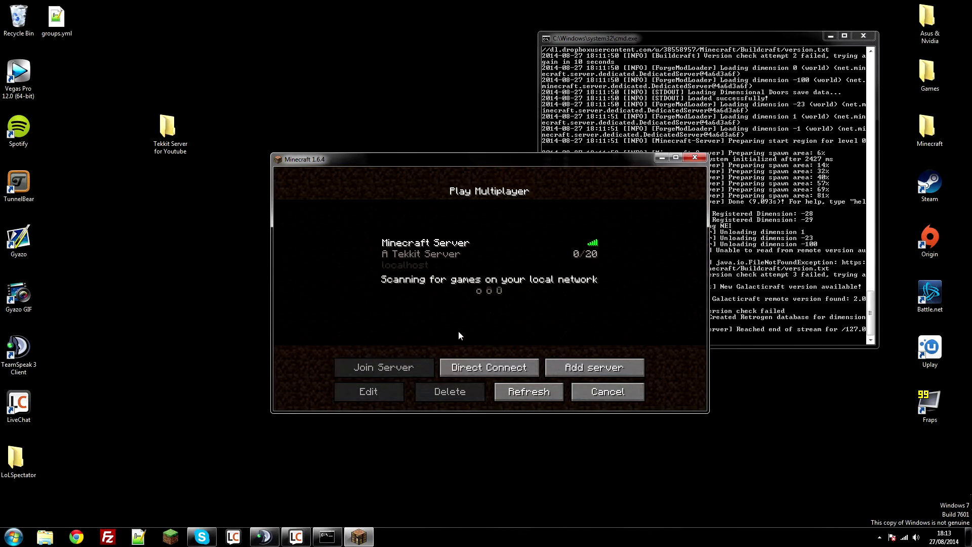
Add a multiplayer server entry named Minecraft Server with the address localhost.
{"action": "left_click", "coordinate": [585, 363]}
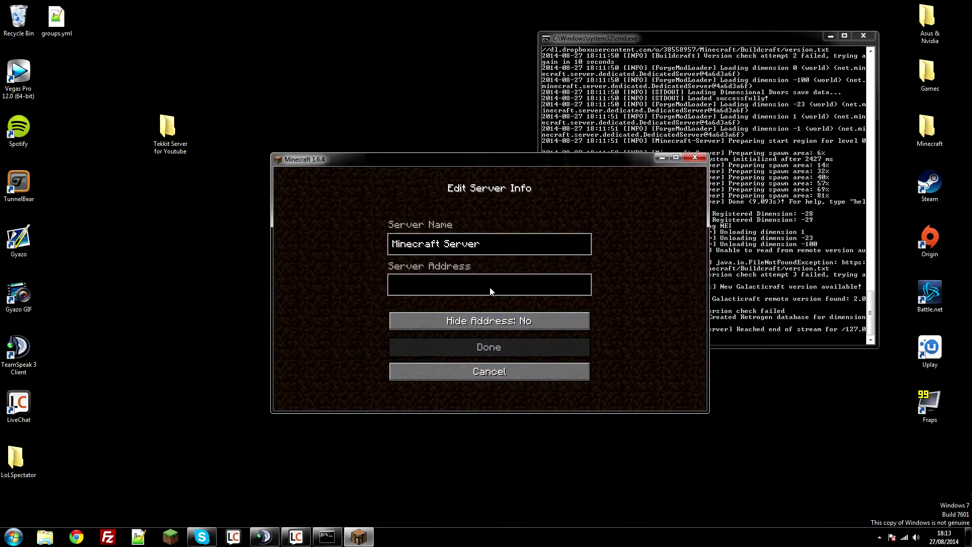
{"action": "type", "text": "localhost"}
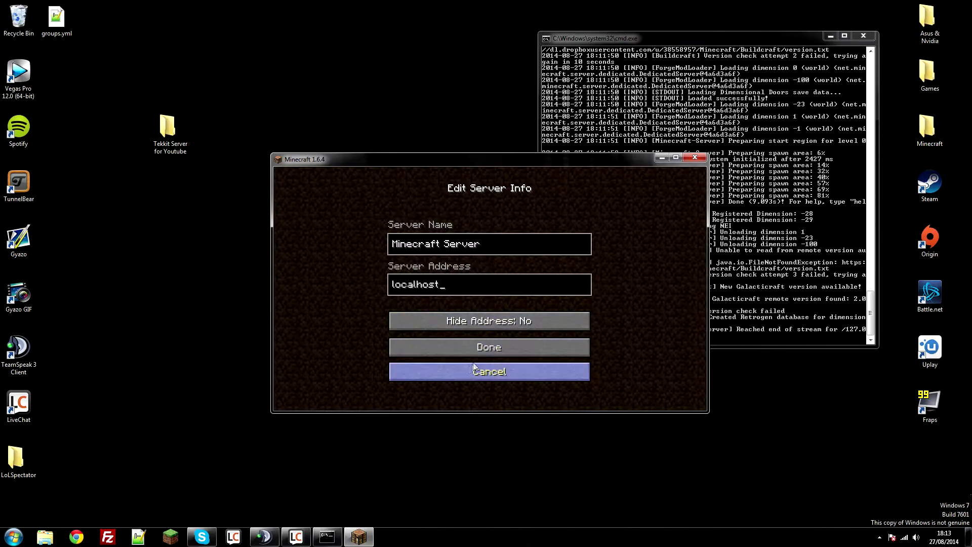
{"action": "left_click", "coordinate": [474, 348]}
Delete the first of the two duplicate Minecraft Server entries from the multiplayer list.
{"action": "left_click", "coordinate": [459, 230]}
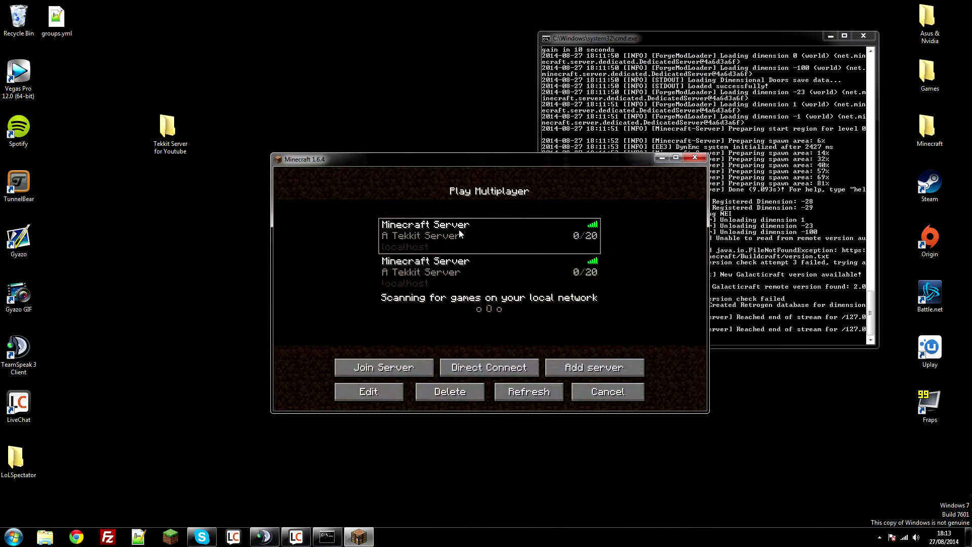
{"action": "left_click", "coordinate": [448, 392]}
{"action": "left_click", "coordinate": [447, 316]}
Glance at the server console, then join the remaining localhost server from the multiplayer list.
{"action": "left_click", "coordinate": [437, 251]}
{"action": "left_click", "coordinate": [805, 316]}
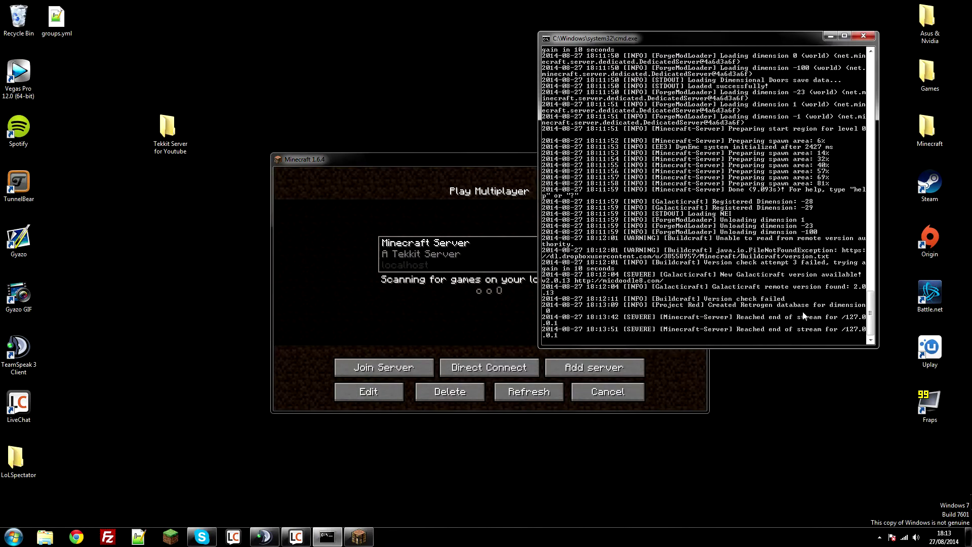
{"action": "left_click", "coordinate": [421, 252]}
{"action": "double_click", "coordinate": [422, 252]}
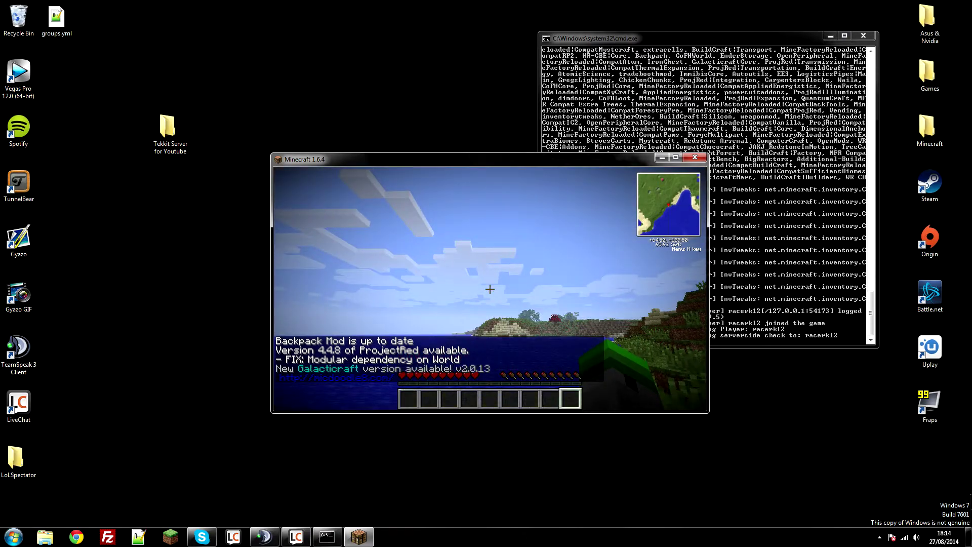
Send the chat message "Hi Youtube!" on the Tekkit server.
{"action": "scroll", "coordinate": [490, 288], "scroll_direction": "up", "scroll_amount": 1}
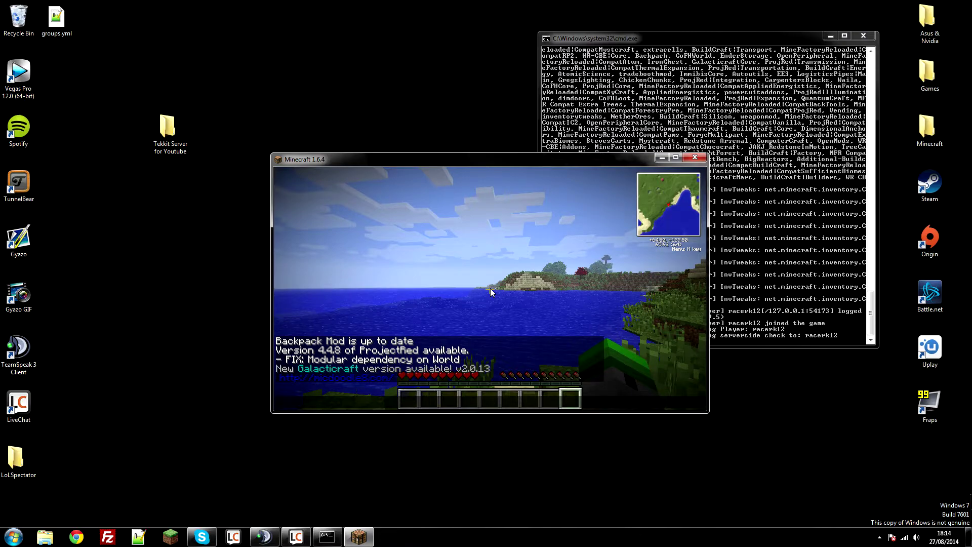
{"action": "type", "text": "t"}
{"action": "type", "text": "Hi Youtube"}
{"action": "type", "text": "!"}
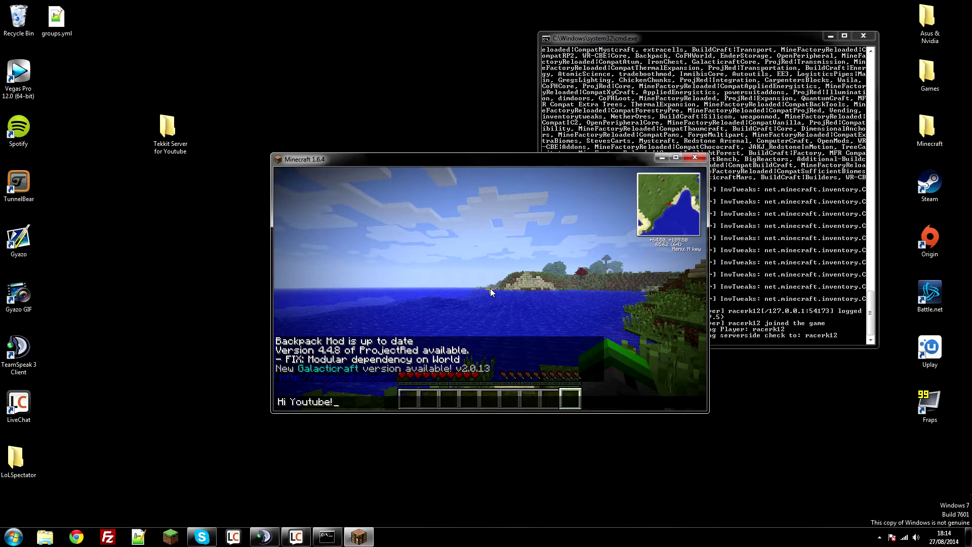
{"action": "key", "text": "Return"}
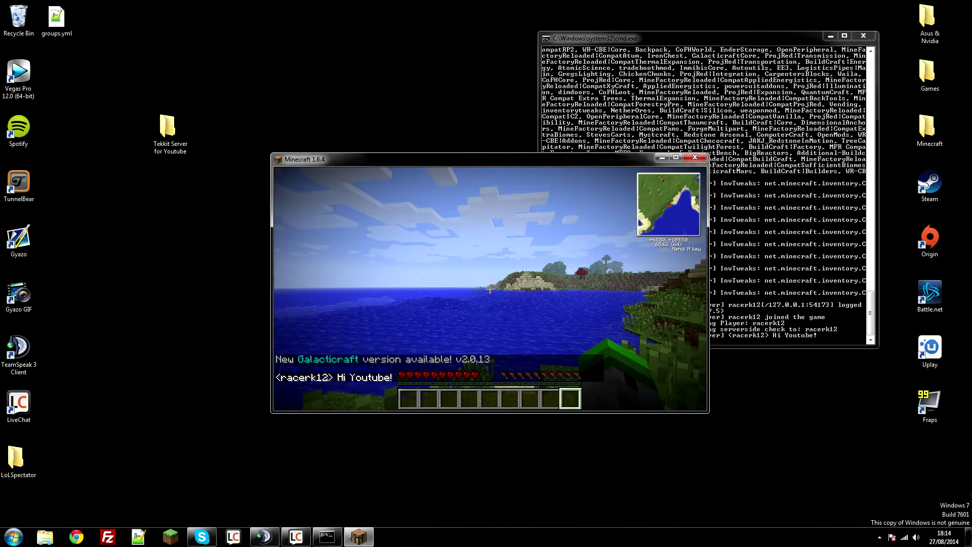
Check the server console for the sent chat message, then return to the game and leave the chat.
{"action": "key", "text": "t"}
{"action": "left_click", "coordinate": [739, 46]}
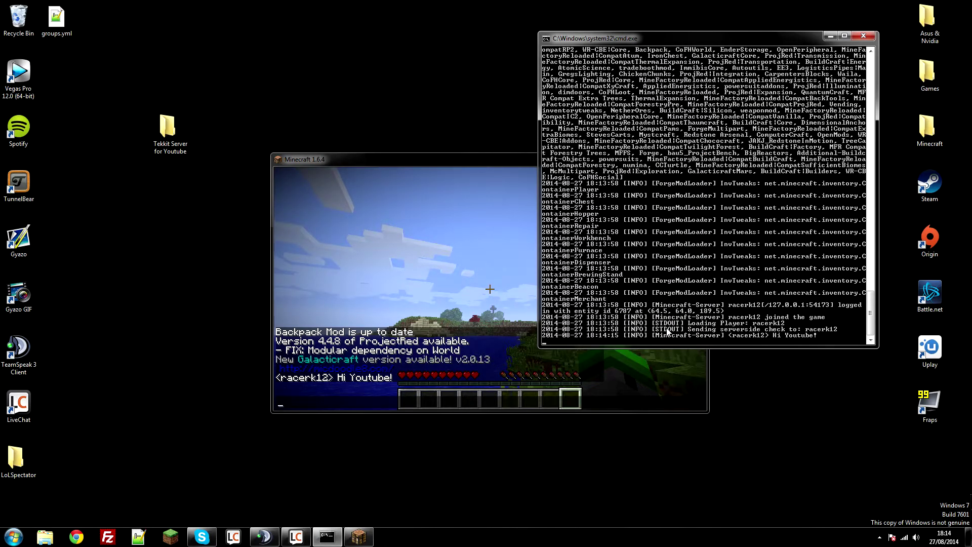
{"action": "left_click", "coordinate": [613, 372]}
{"action": "key", "text": "Escape"}
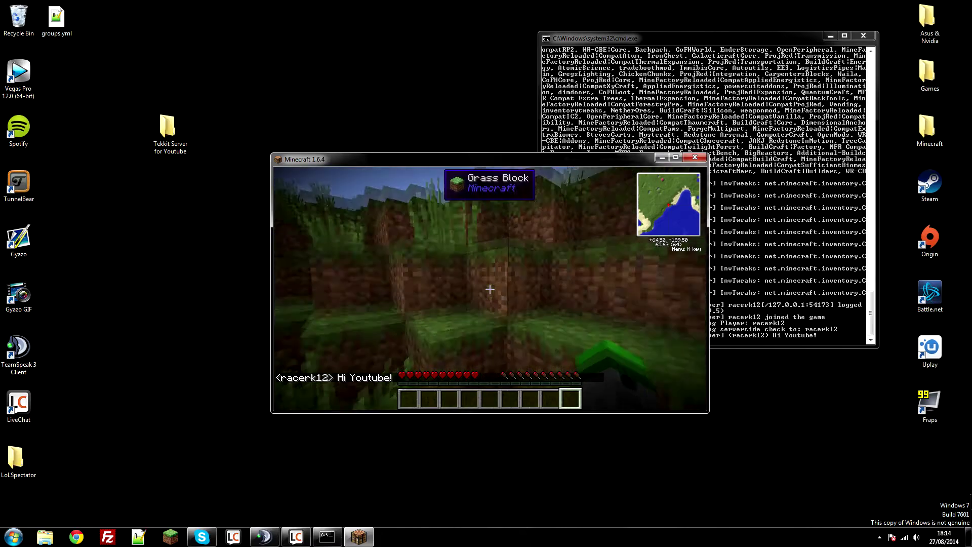
Walk and jump forward up the grassy slope, then open the player's inventory.
{"action": "key", "text": "w"}
{"action": "key", "text": "space"}
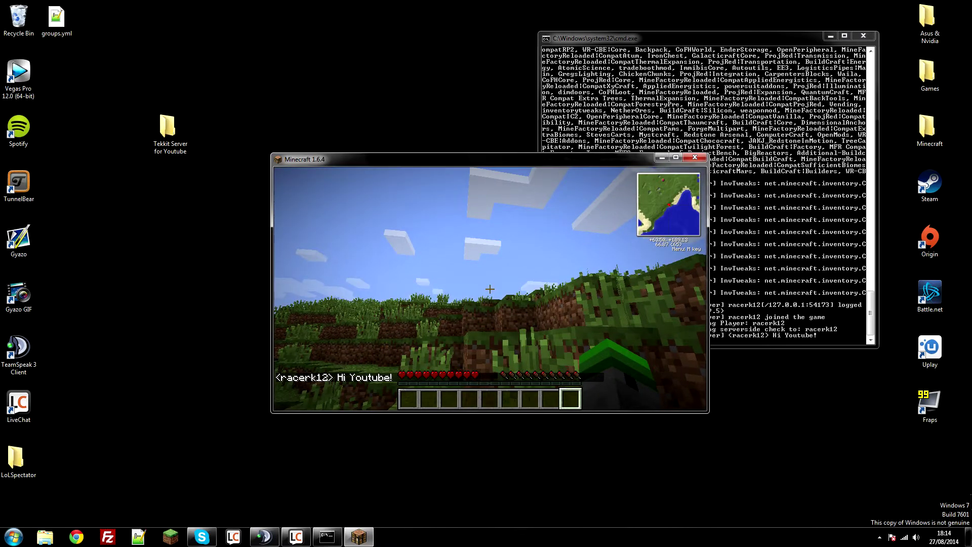
{"action": "key", "text": "e"}
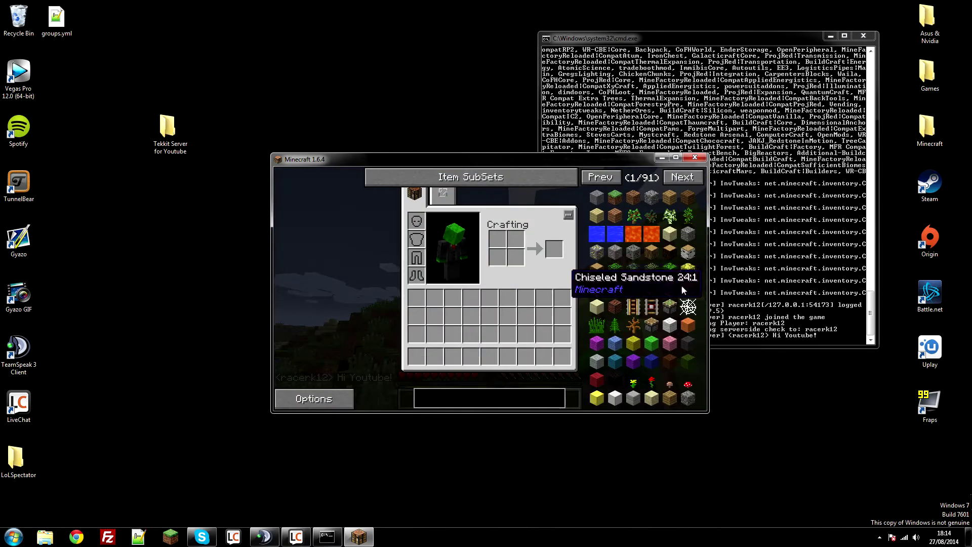
Grant the joined player operator status with the op command in the server console, then return to the game and close the inventory.
{"action": "left_click", "coordinate": [755, 319]}
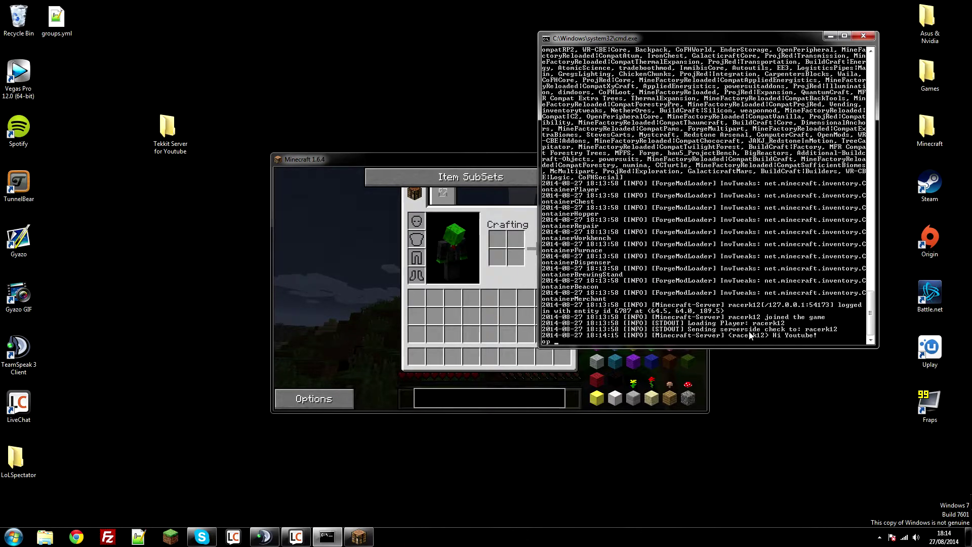
{"action": "type", "text": "op racerk12"}
{"action": "key", "text": "Return"}
{"action": "left_click", "coordinate": [378, 238]}
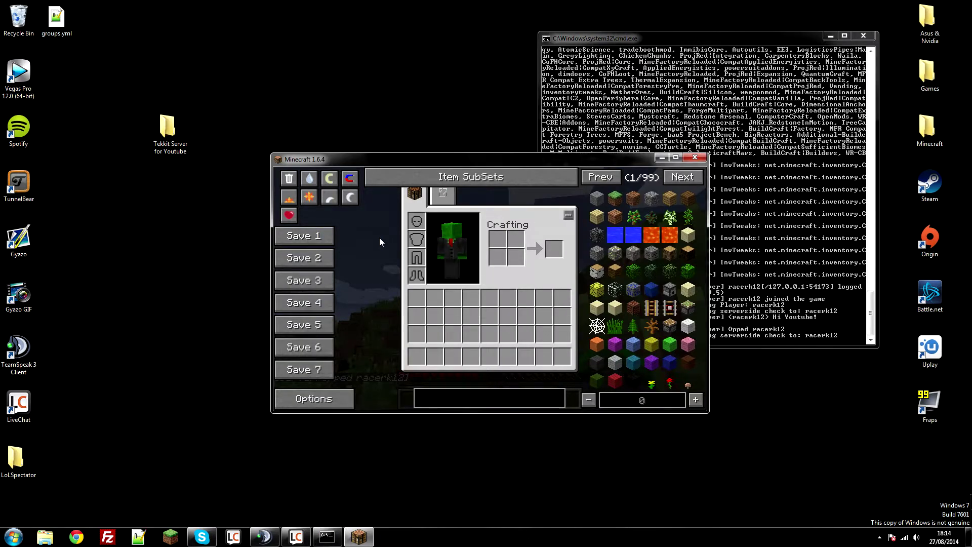
{"action": "key", "text": "e"}
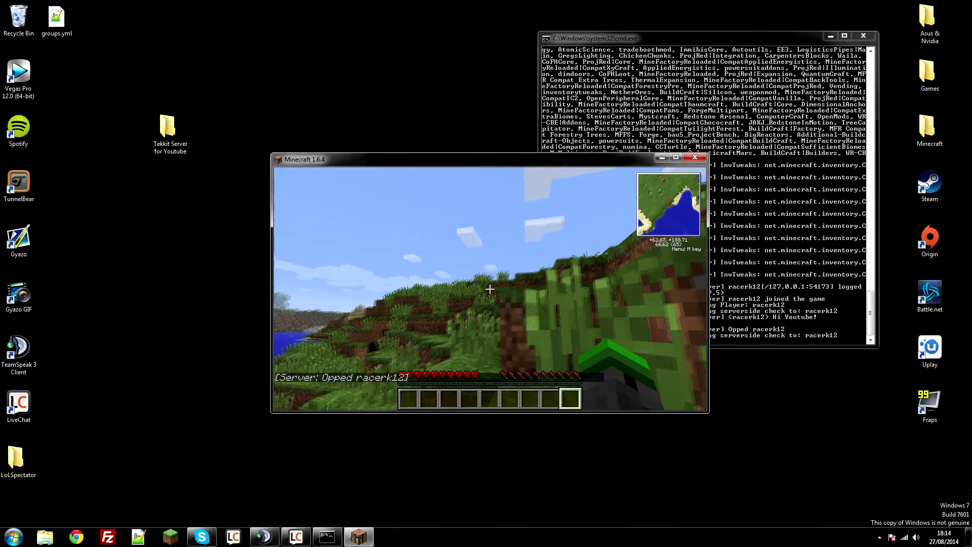
Switch the game mode to creative from the inventory's operator controls, look around the world and open the creative inventory.
{"action": "key", "text": "e"}
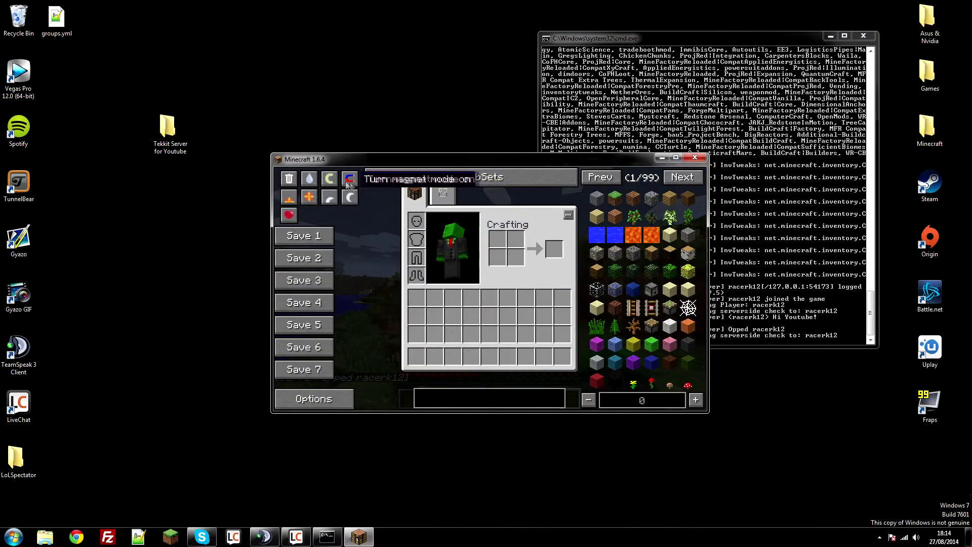
{"action": "left_click", "coordinate": [330, 177]}
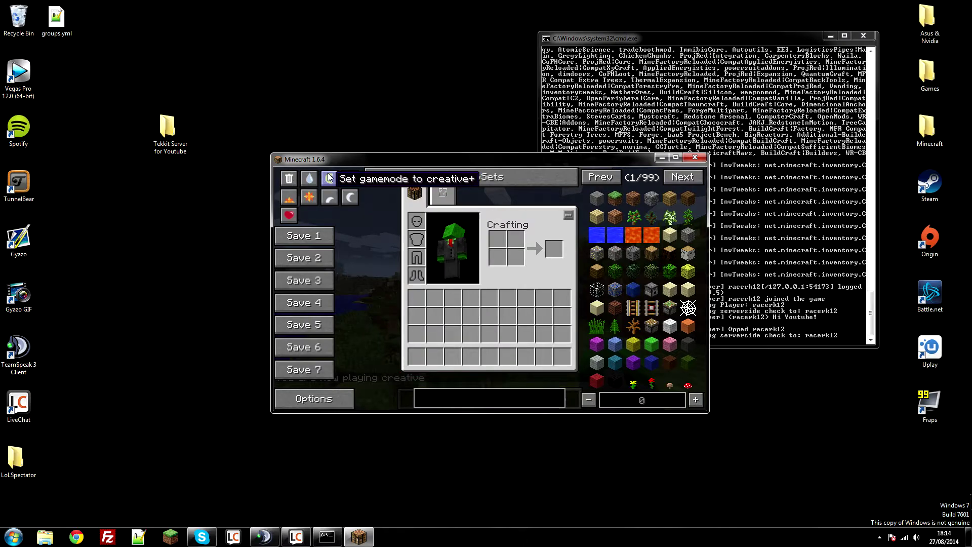
{"action": "key", "text": "e"}
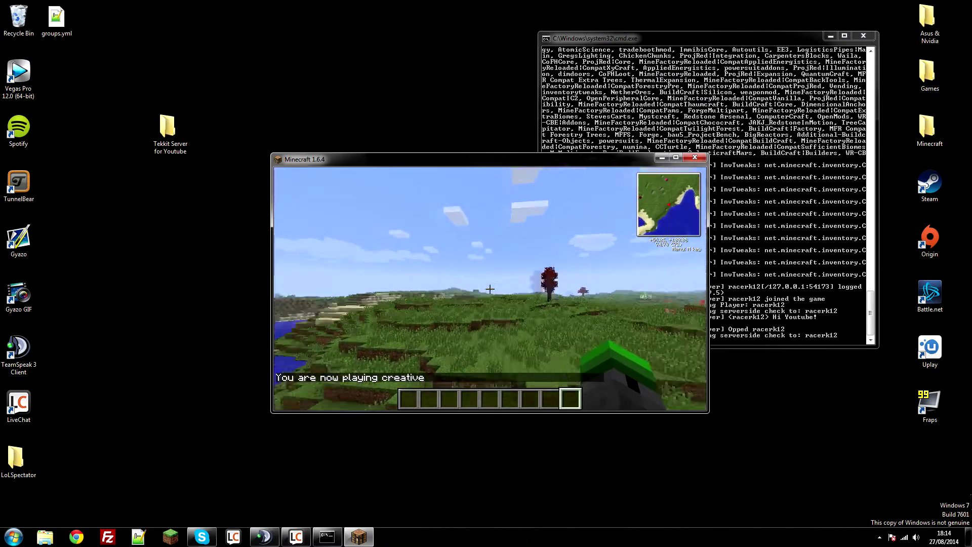
{"action": "key", "text": "e"}
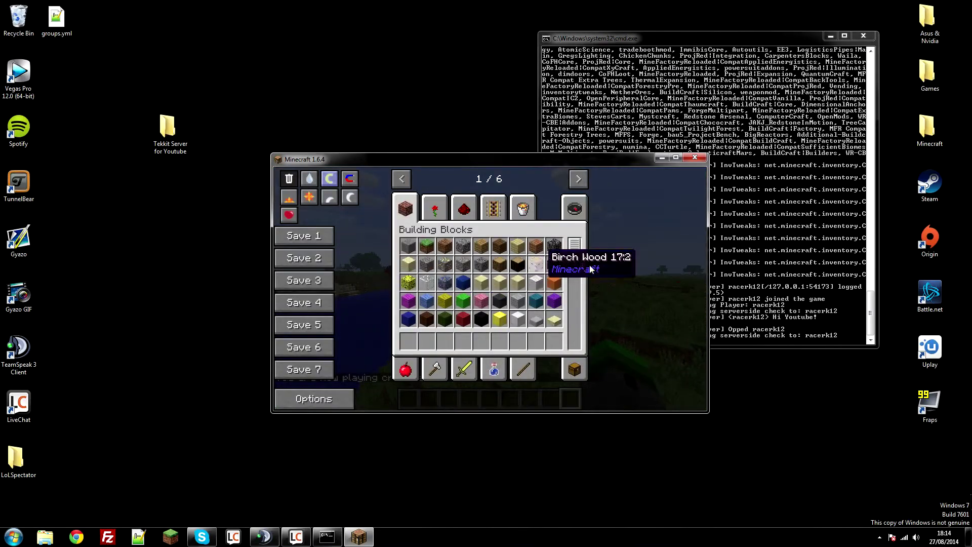
Run "op beast" in the server console to grant operator status to another player.
{"action": "left_click", "coordinate": [782, 288]}
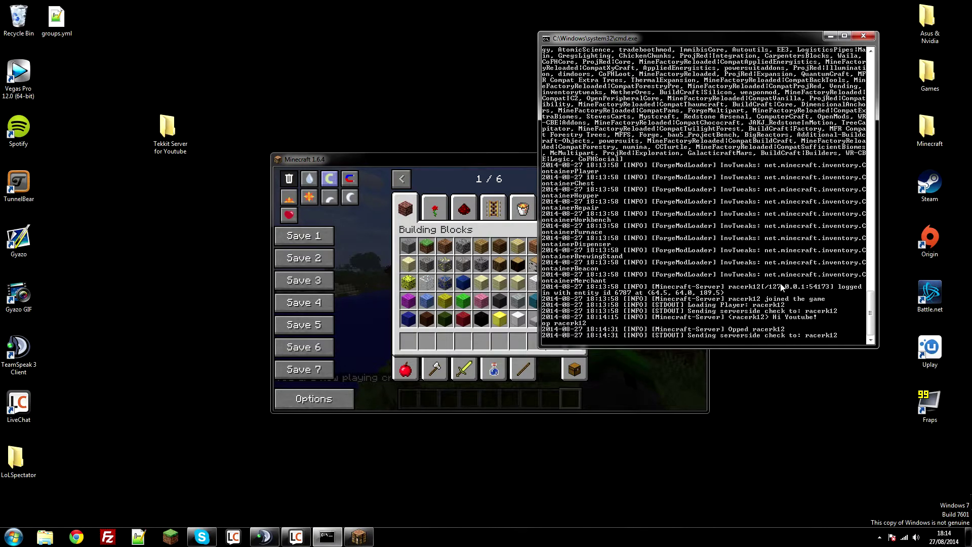
{"action": "type", "text": "op beast"}
{"action": "key", "text": "Return"}
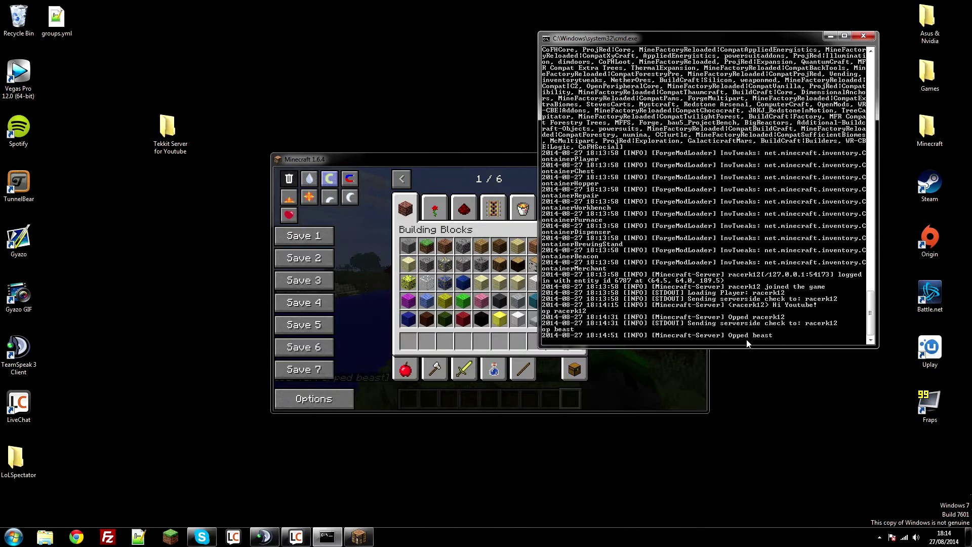
Shut down the Tekkit server with the stop command and dismiss its console window.
{"action": "type", "text": "stop"}
{"action": "key", "text": "Return"}
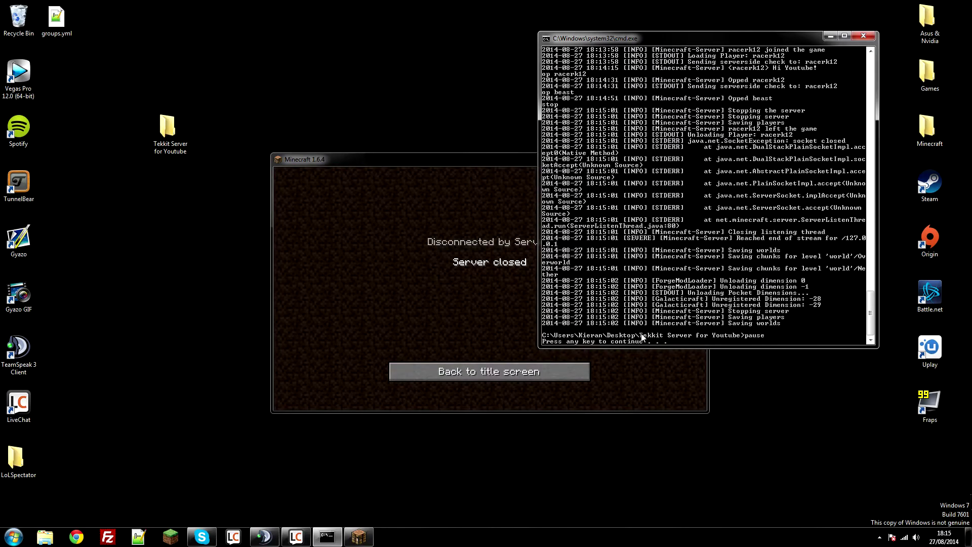
{"action": "key", "text": "Return"}
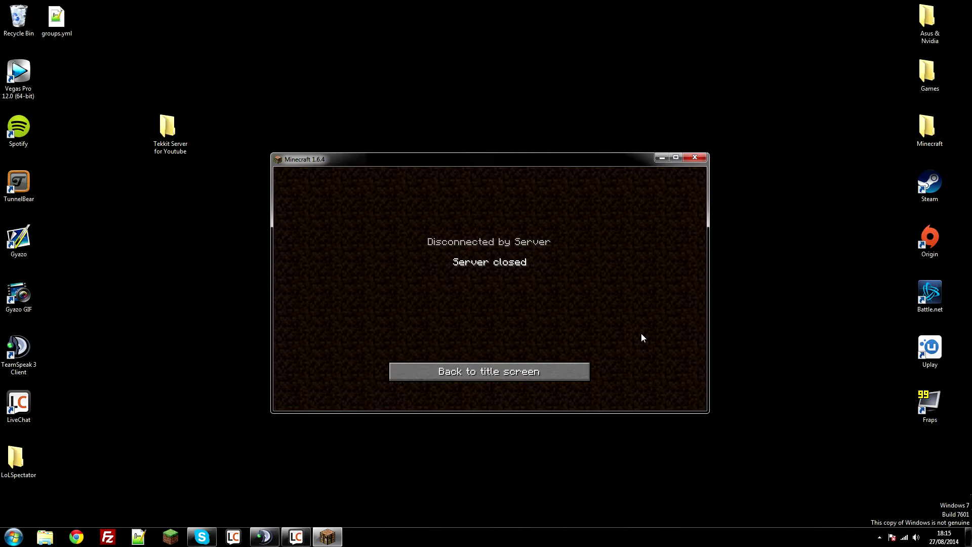